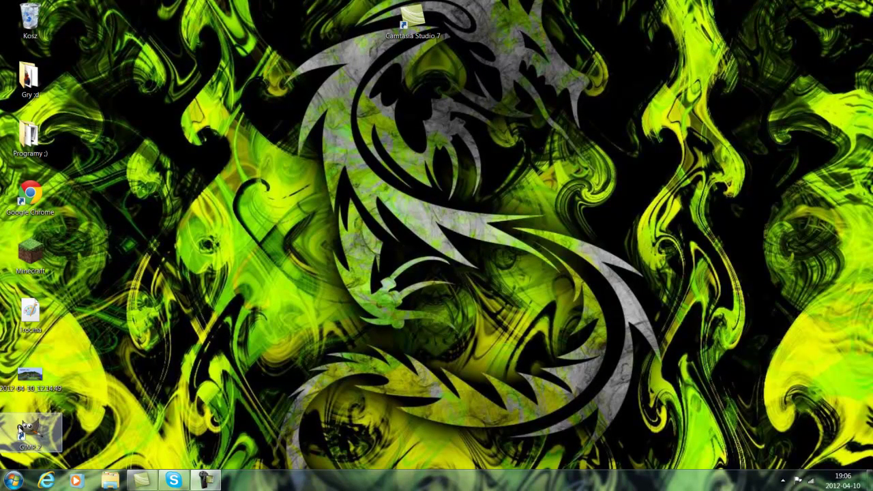
- Launch GIMP from its desktop shortcut
double_click(31, 430)
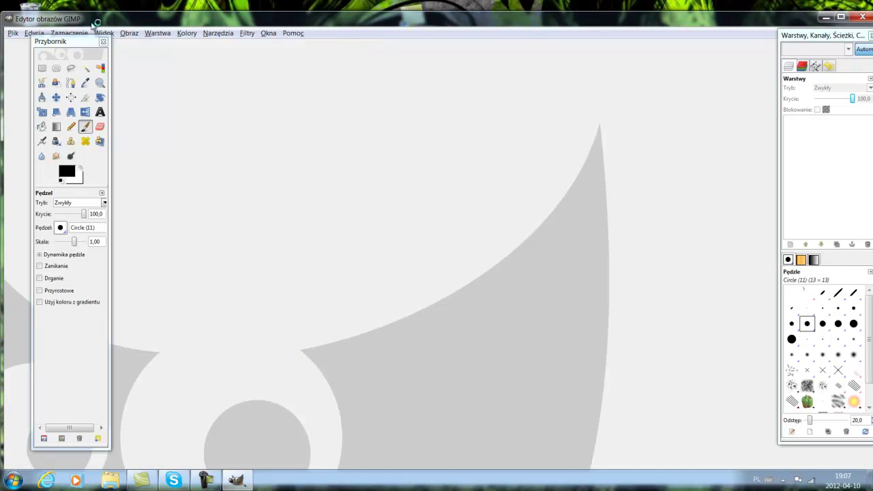
- Create a new image via Plik > Nowy, keeping the default 640×400 px size
click(14, 33)
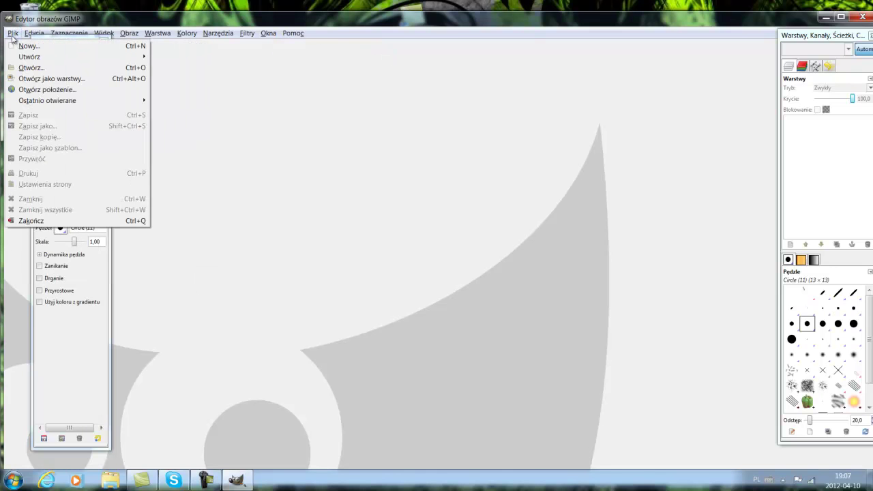
click(29, 46)
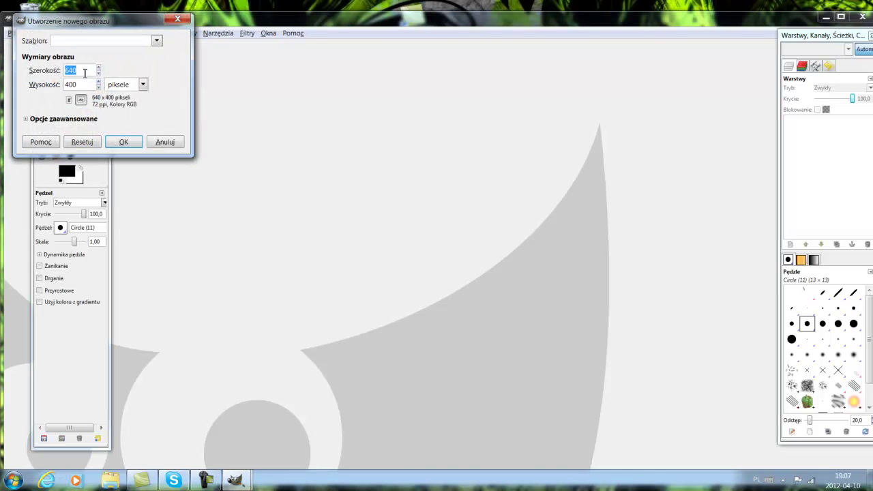
click(124, 142)
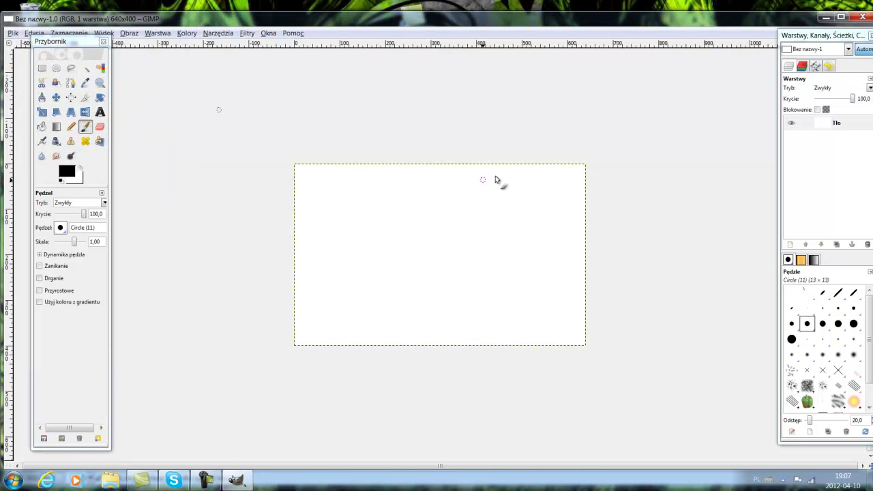
- Draw a text box across the canvas containing the word 'Trocina' in 18 px Sans
click(101, 114)
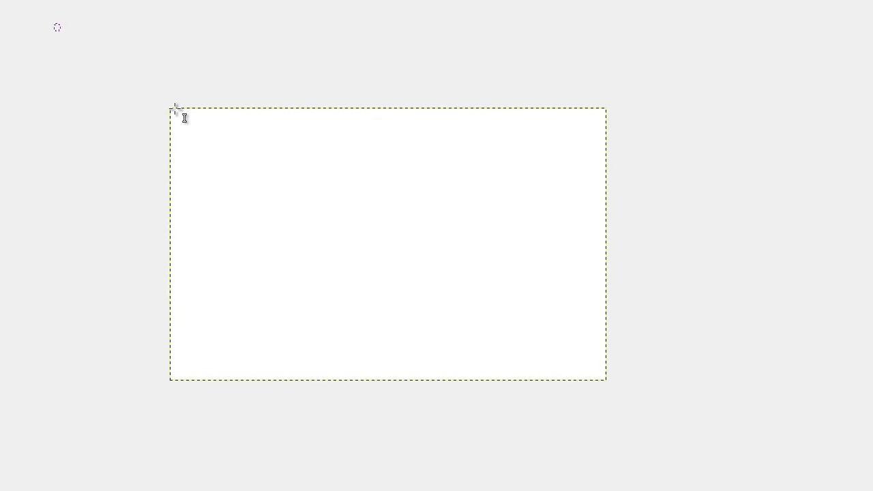
click(173, 110)
drag(195, 131, 605, 381)
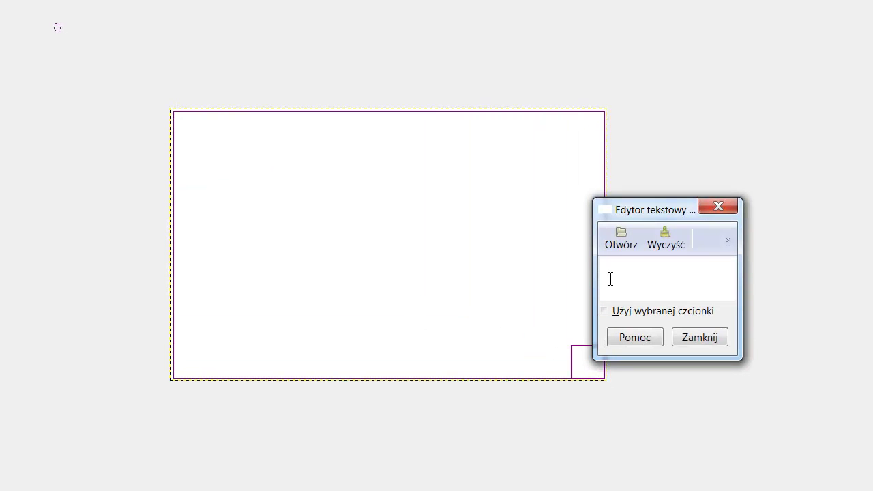
text(Troci)
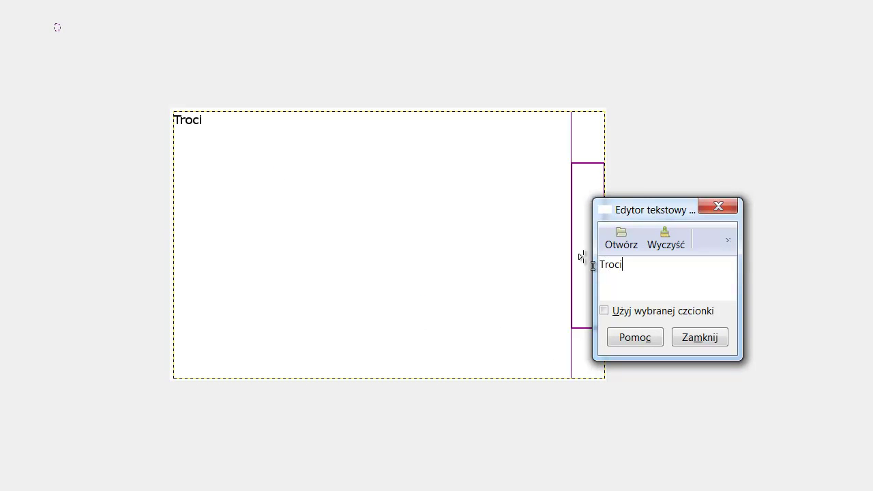
text(na)
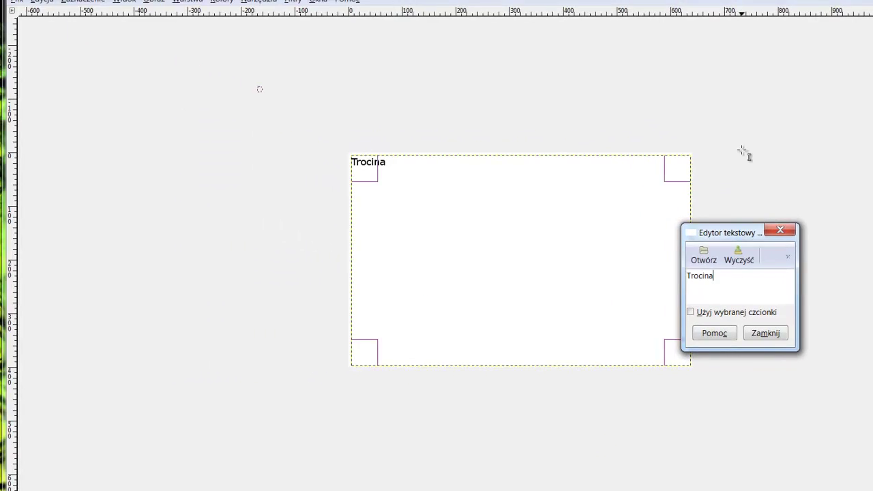
click(779, 229)
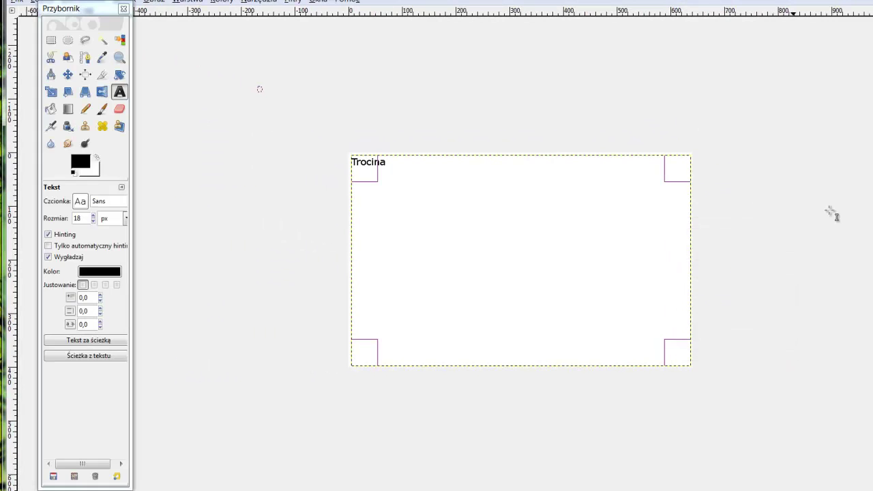
- Change the Trocina text font from Sans to Mouth Breather BB Bold
click(111, 201)
double_click(99, 200)
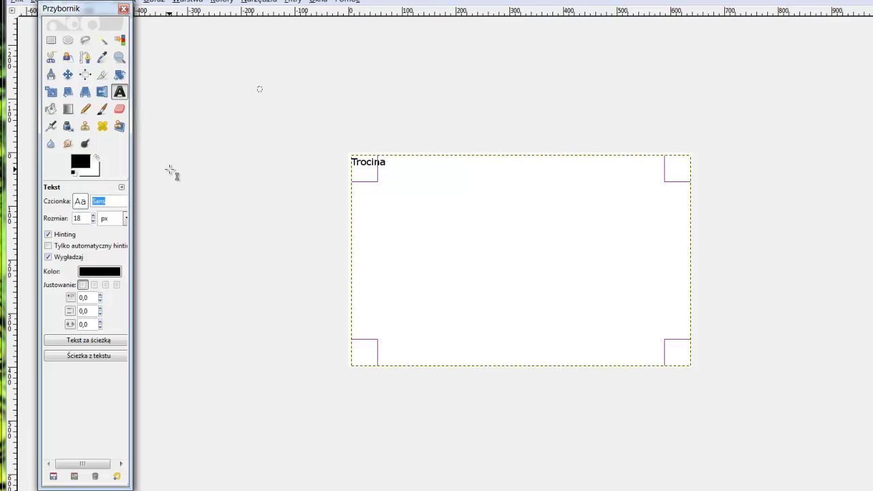
text(mou)
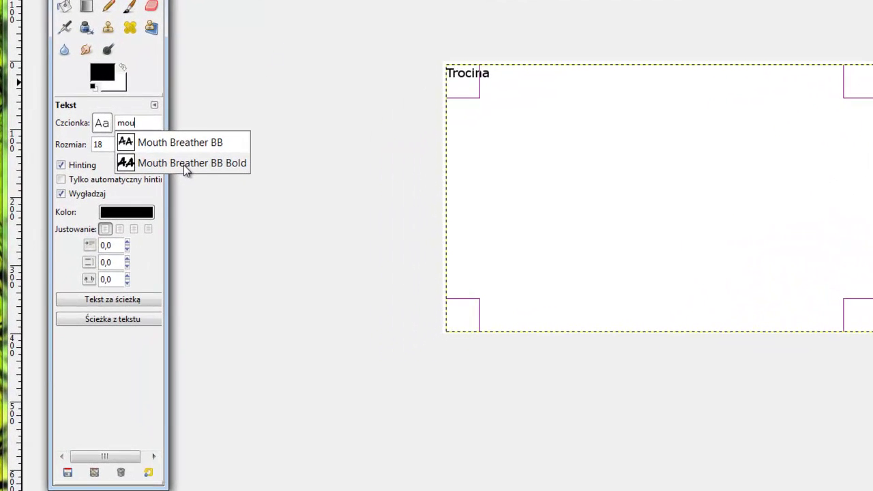
click(184, 165)
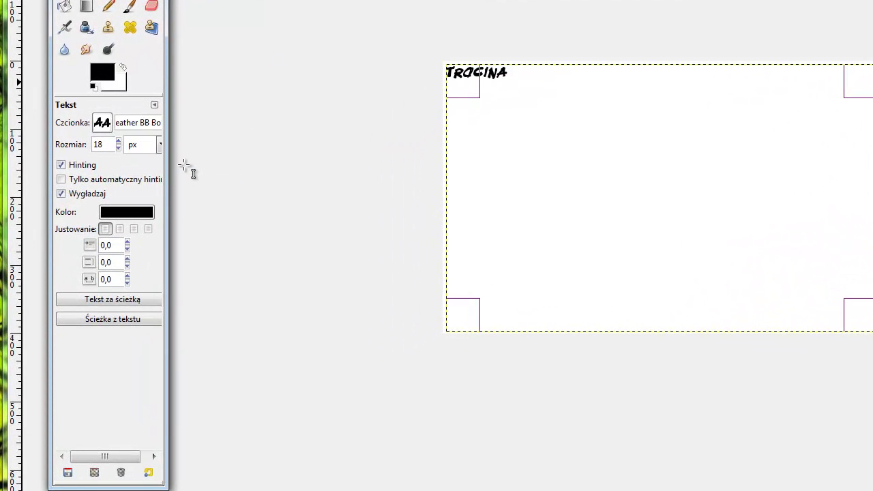
key(Escape)
- Enlarge the Trocina text from 18 to 54 px
click(119, 141)
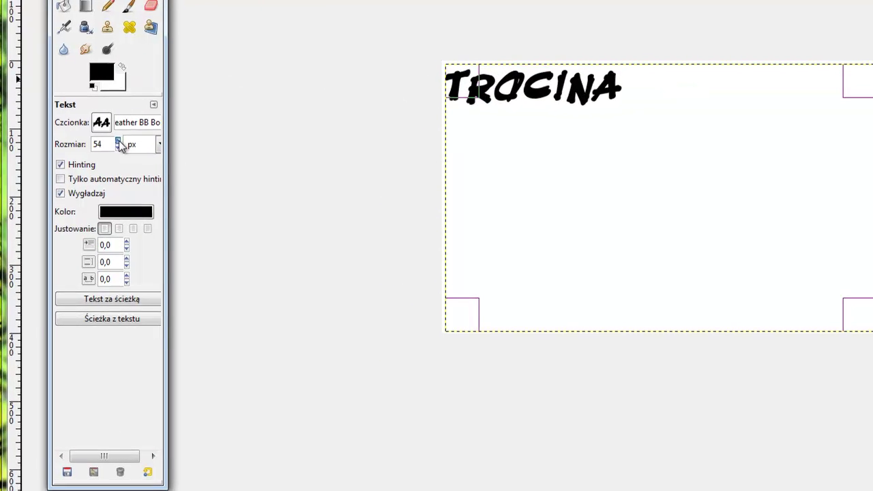
click(406, 68)
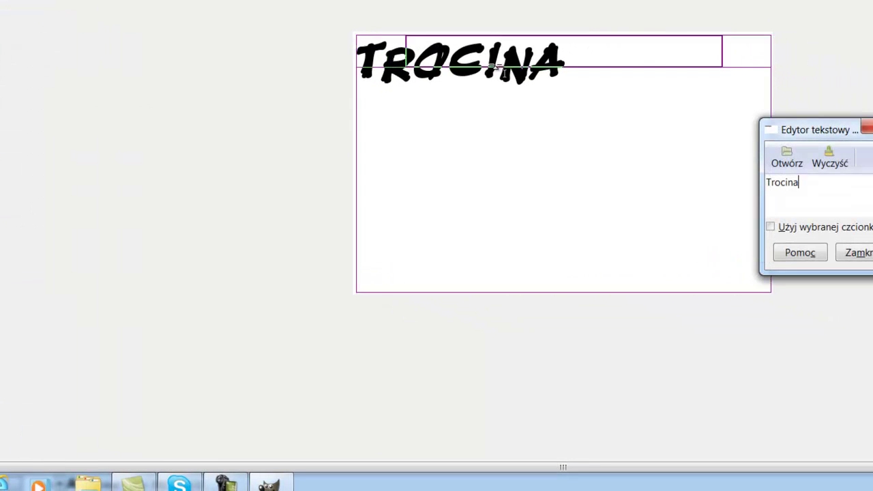
key(Escape)
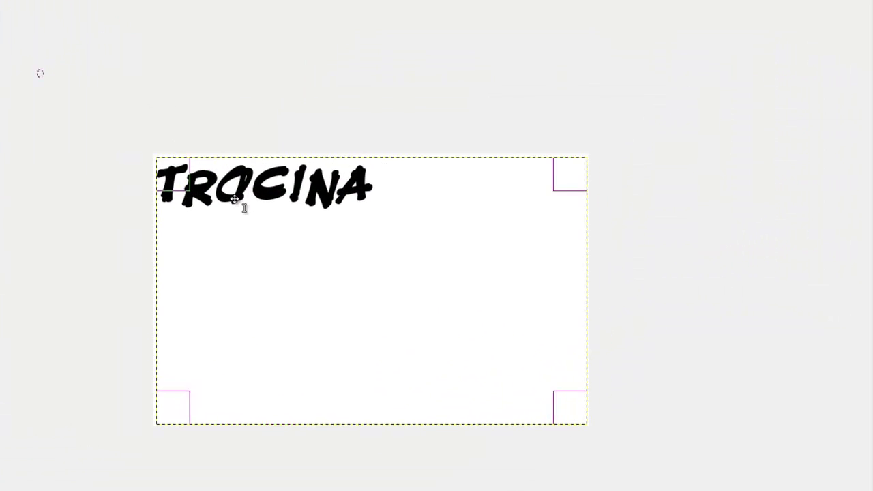
click(235, 199)
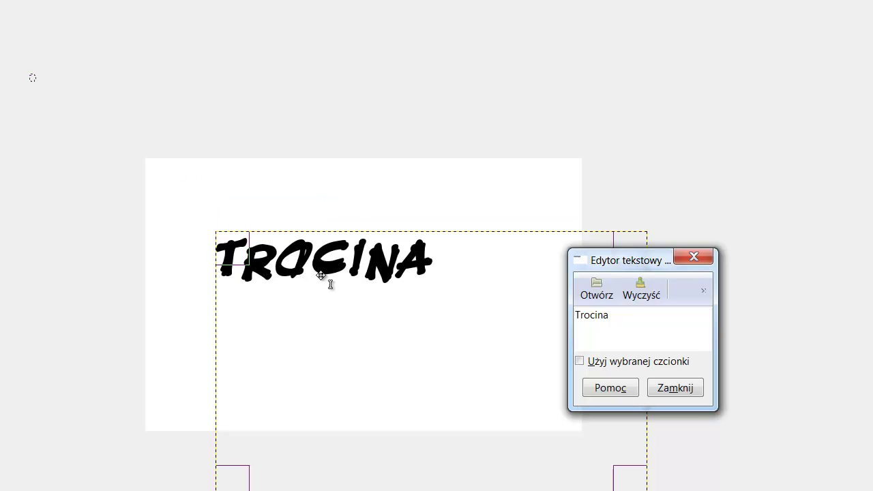
- Move the TROCINA text slightly lower and enlarge it to 70 px
drag(321, 275, 383, 299)
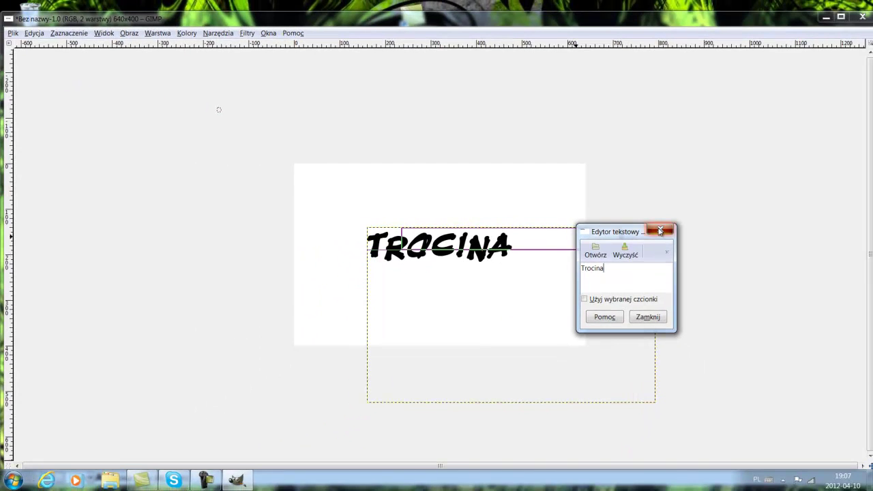
click(660, 231)
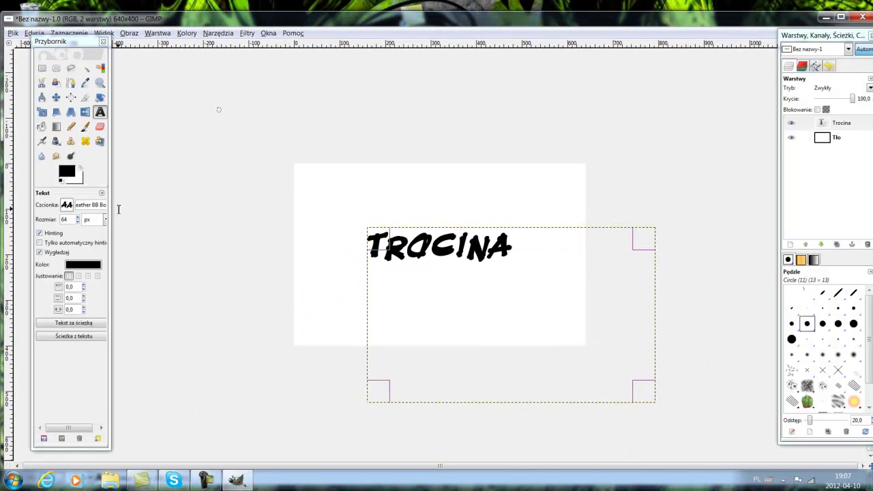
click(78, 217)
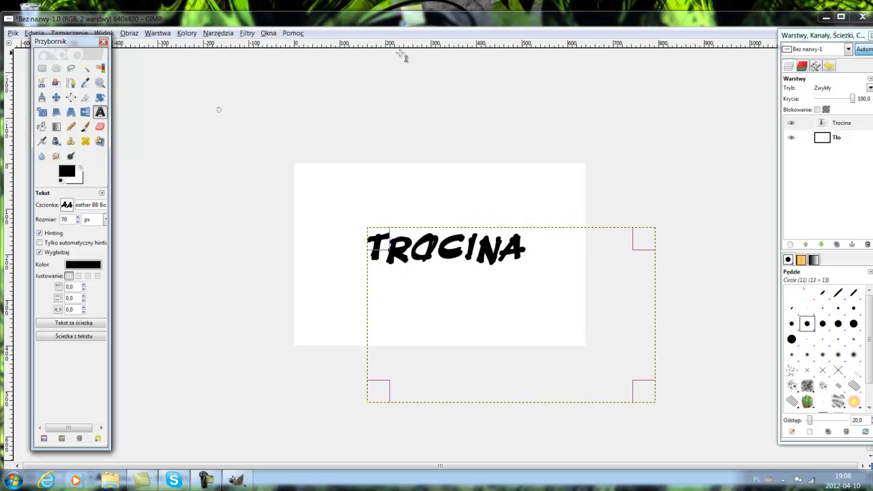
click(248, 36)
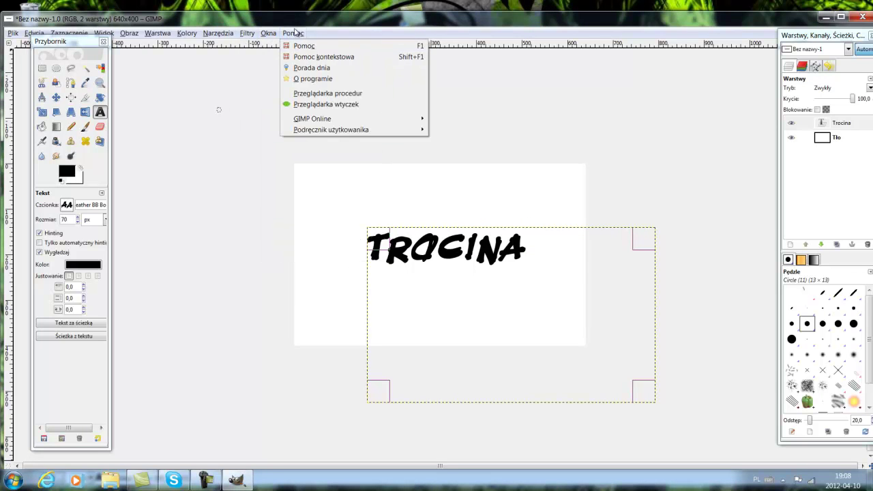
click(831, 124)
- Turn the Trocina layer's alpha channel into a selection and pick the Paintbrush tool
right_click(831, 125)
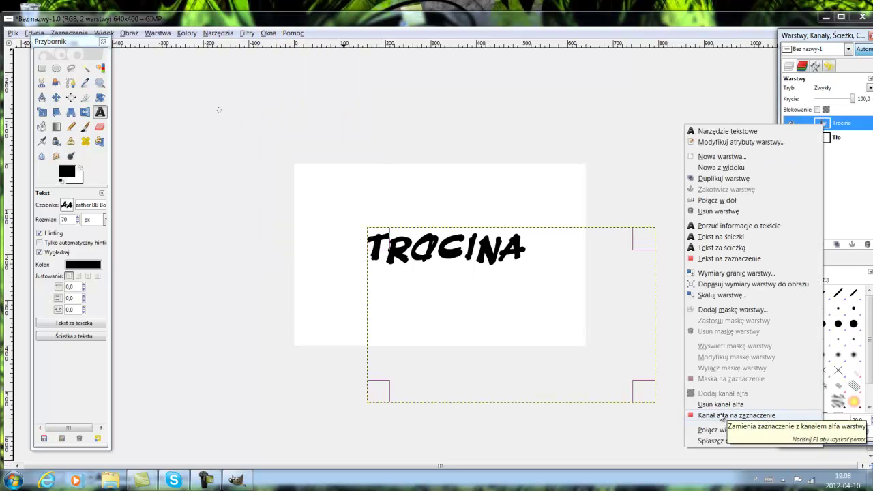
click(722, 415)
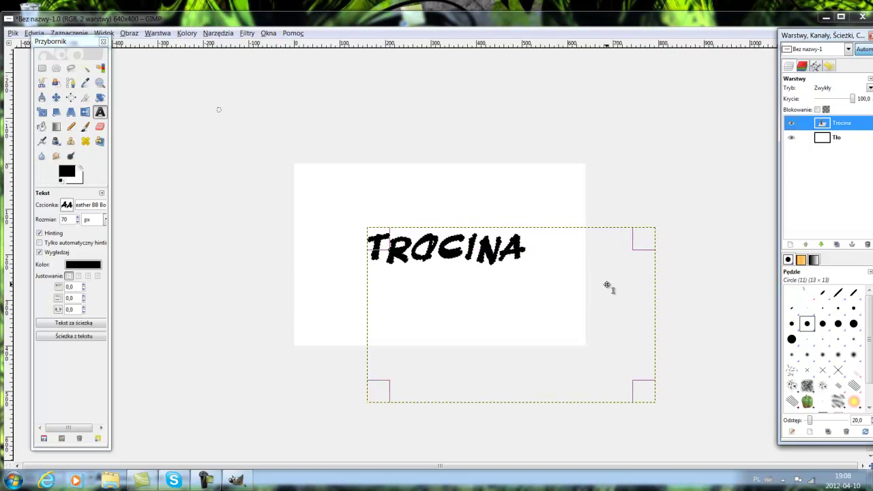
click(84, 127)
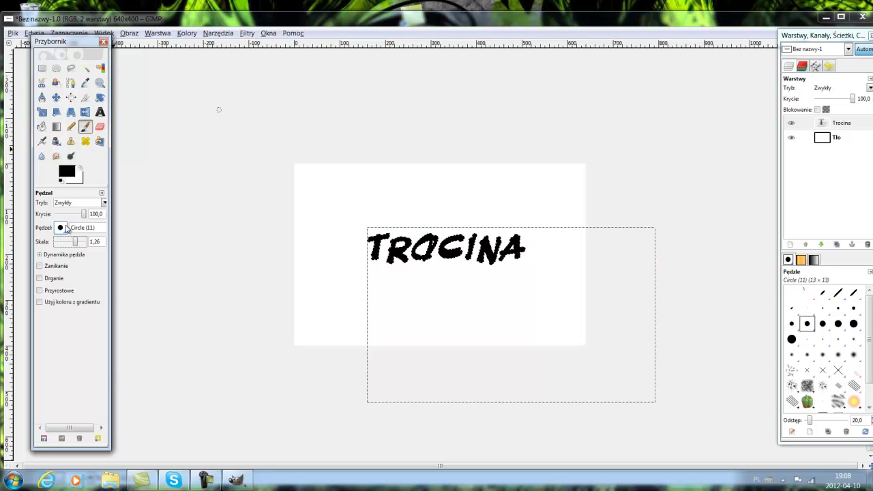
- With the Circle (19) brush and green 0eec18, paint the lower half of the letters
click(61, 228)
click(95, 268)
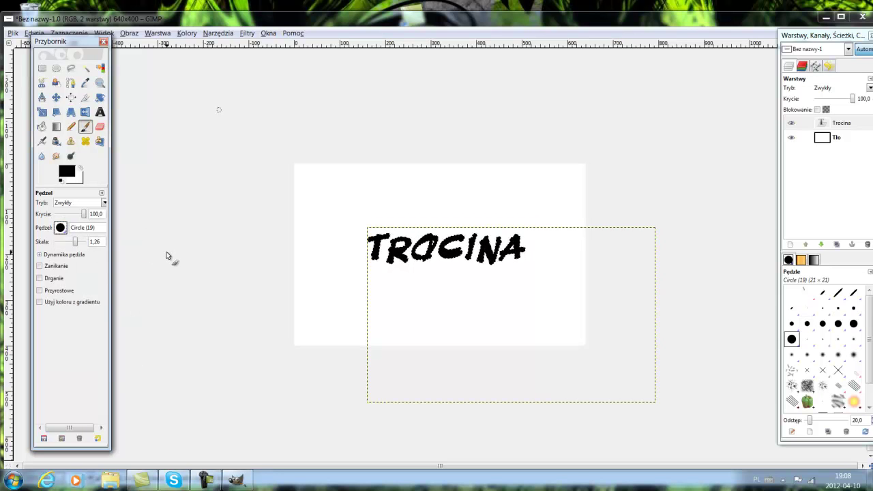
click(65, 172)
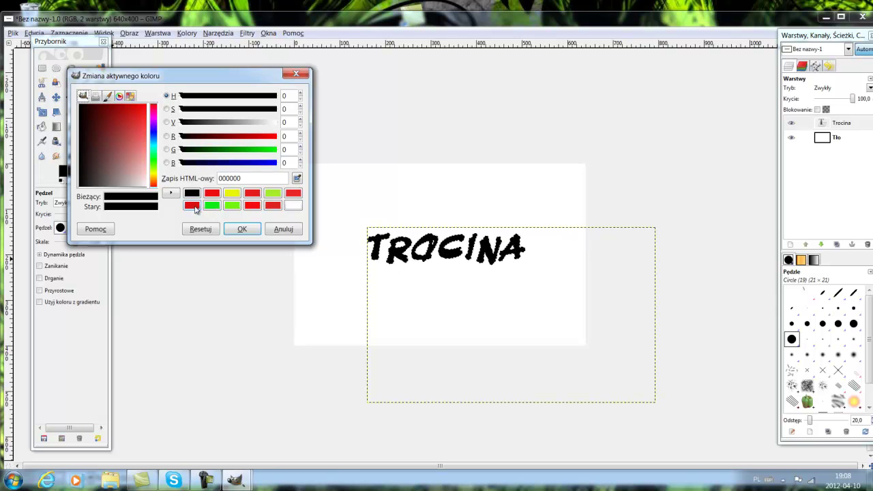
click(195, 206)
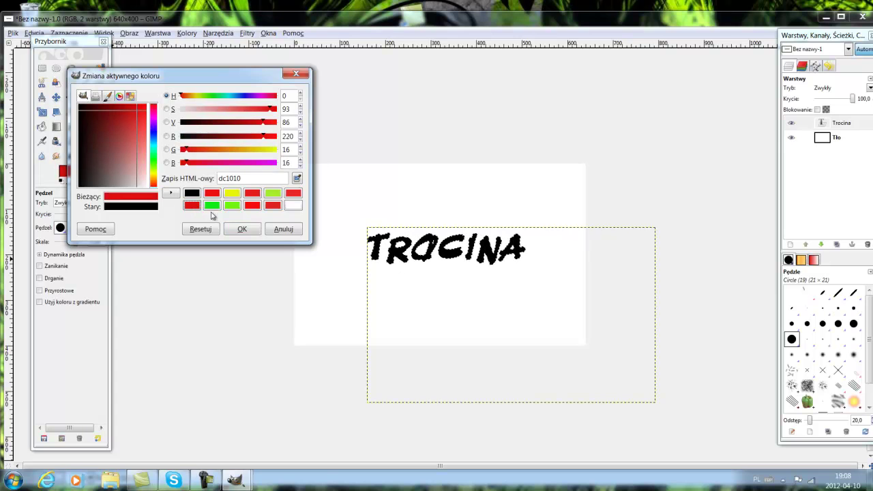
click(212, 206)
click(242, 228)
mouse_move(521, 260)
mouse_down()
mouse_move(421, 269)
mouse_move(393, 259)
mouse_move(510, 259)
mouse_up()
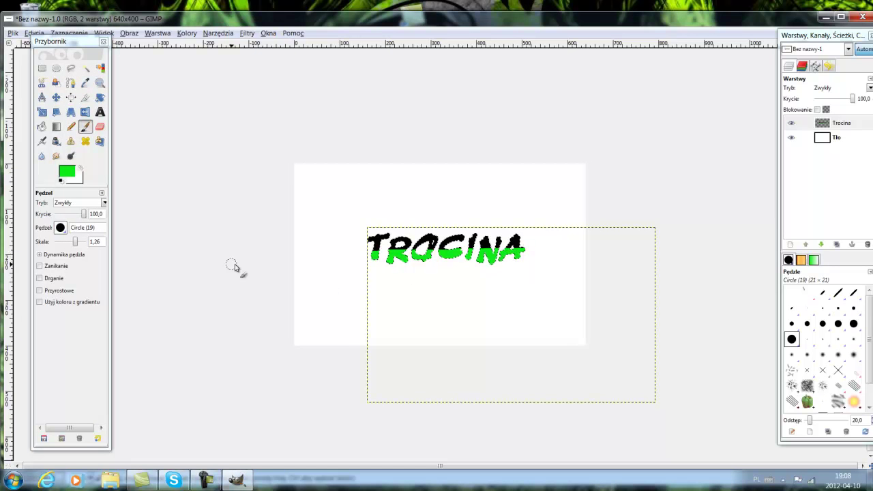
- Set the foreground to red from the colour history and paint the letters' upper half
click(68, 173)
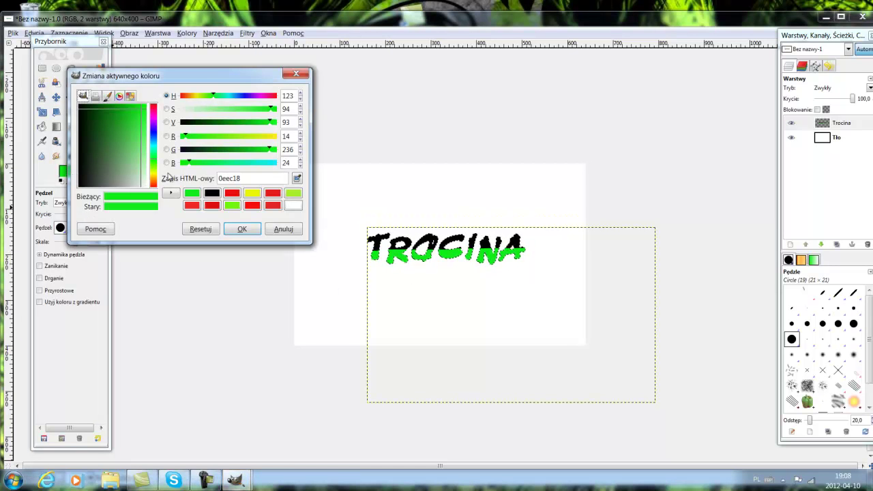
click(193, 205)
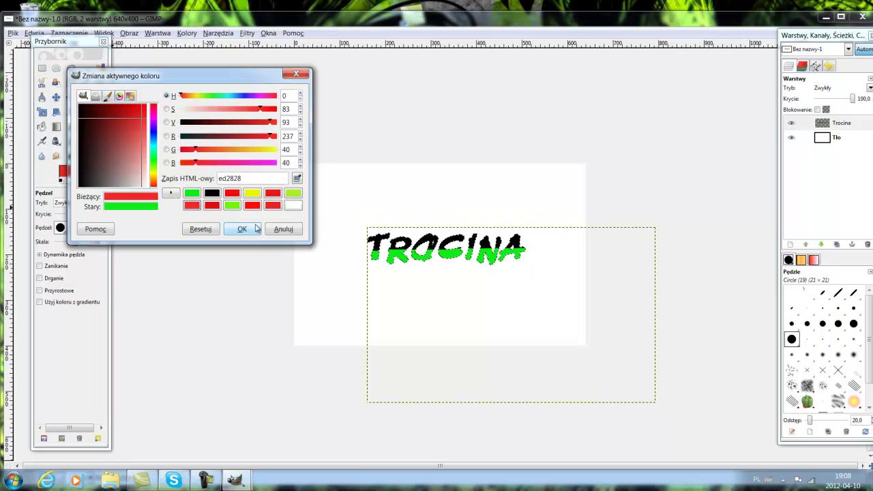
click(242, 228)
mouse_move(369, 239)
mouse_down()
mouse_move(504, 242)
mouse_move(470, 246)
mouse_move(523, 251)
mouse_up()
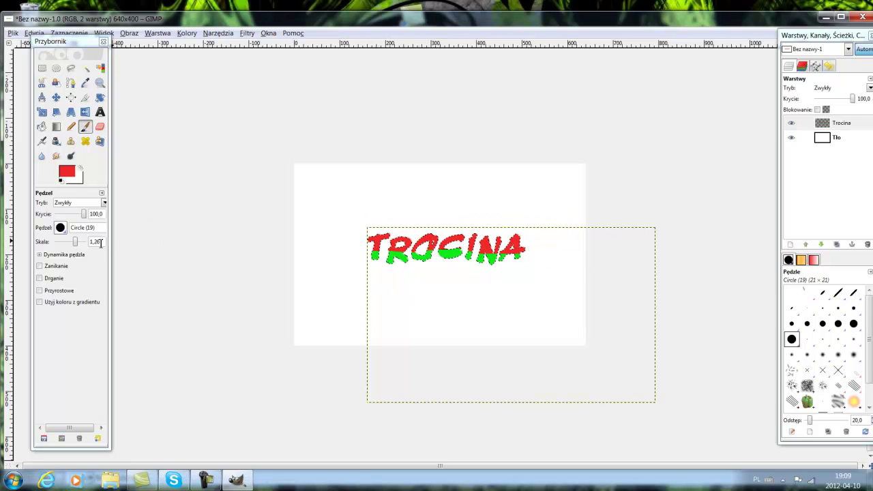
- Run Filtry > Alfa na logo > Mroźne on TROCINA with effect size 101
click(245, 36)
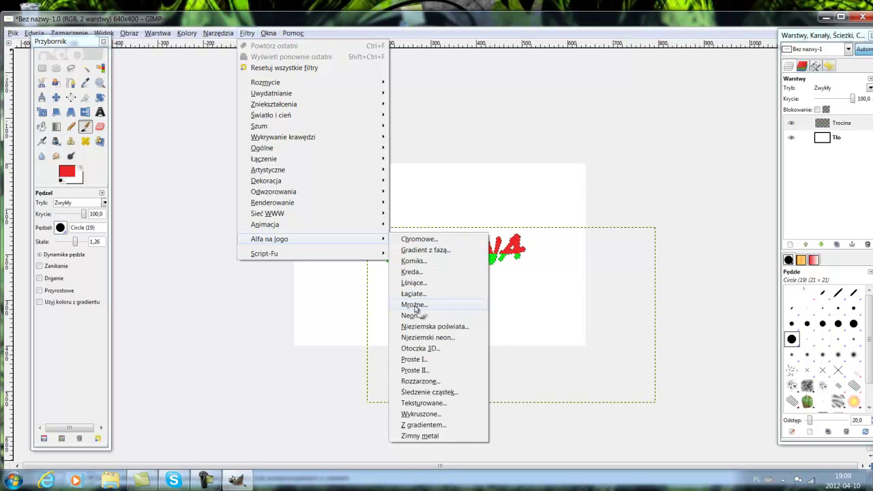
click(414, 305)
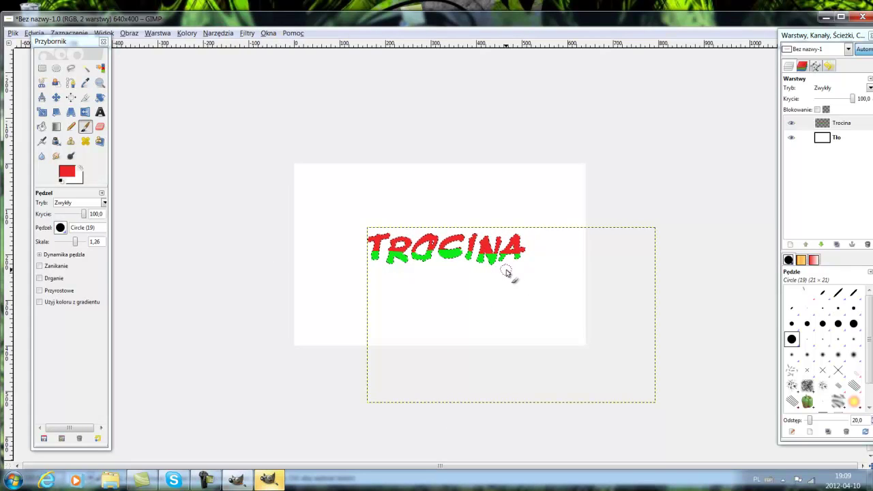
click(269, 479)
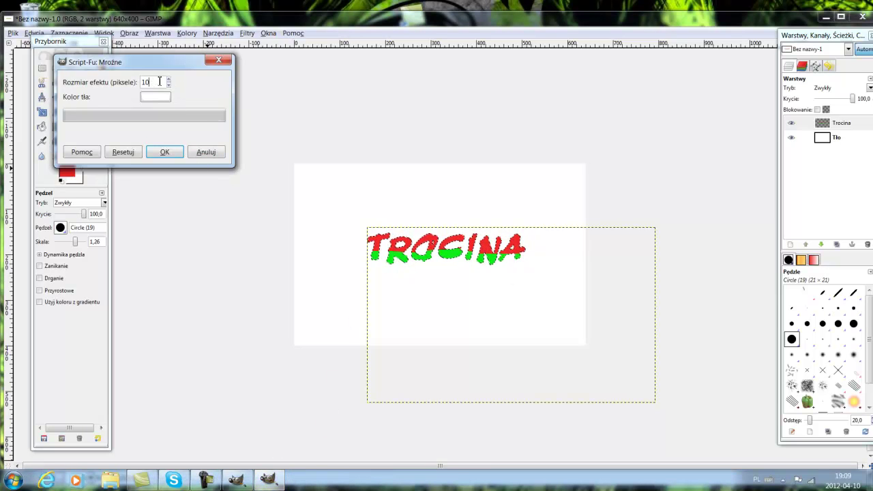
text(1)
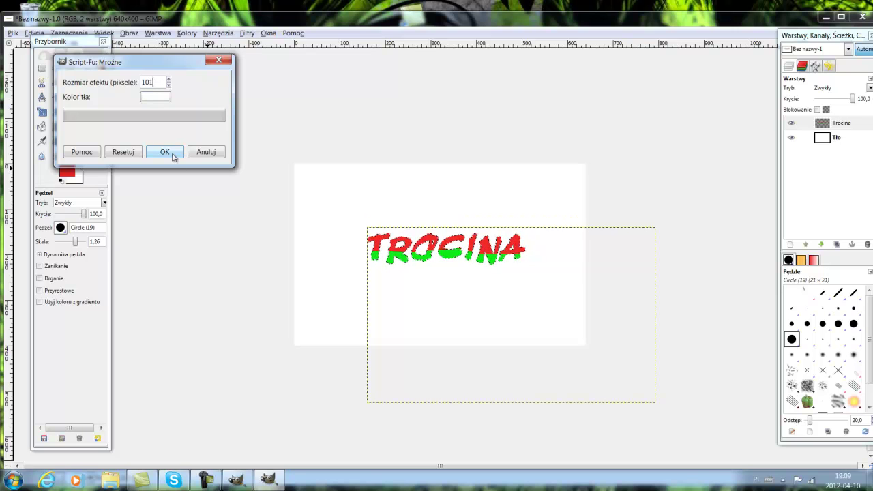
click(166, 152)
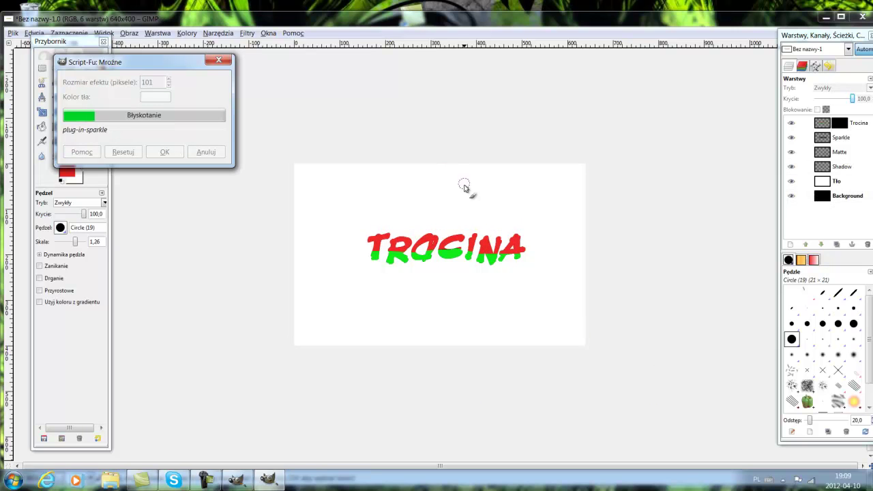